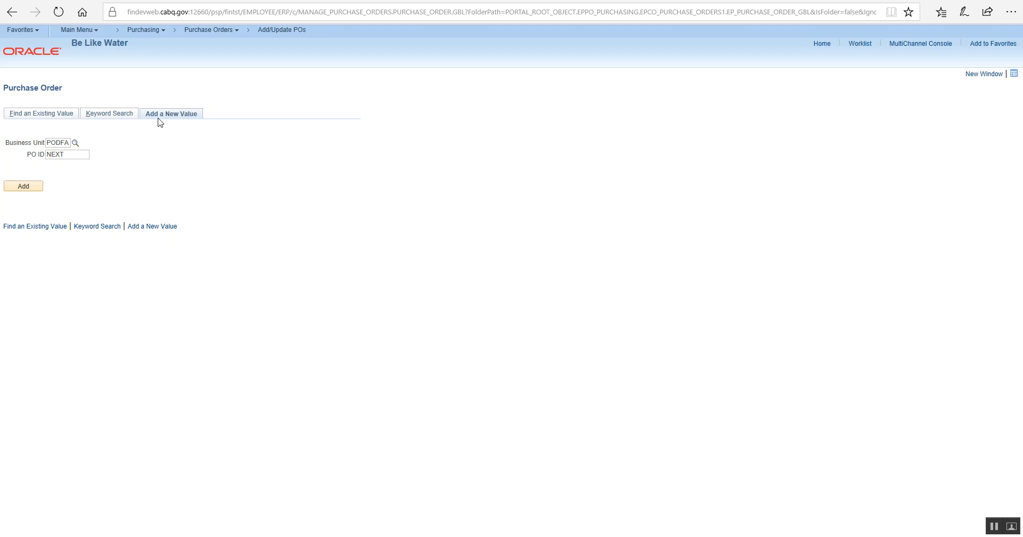
- Open the Add/Update POs page for purchase orders in the Purchasing module
click(82, 30)
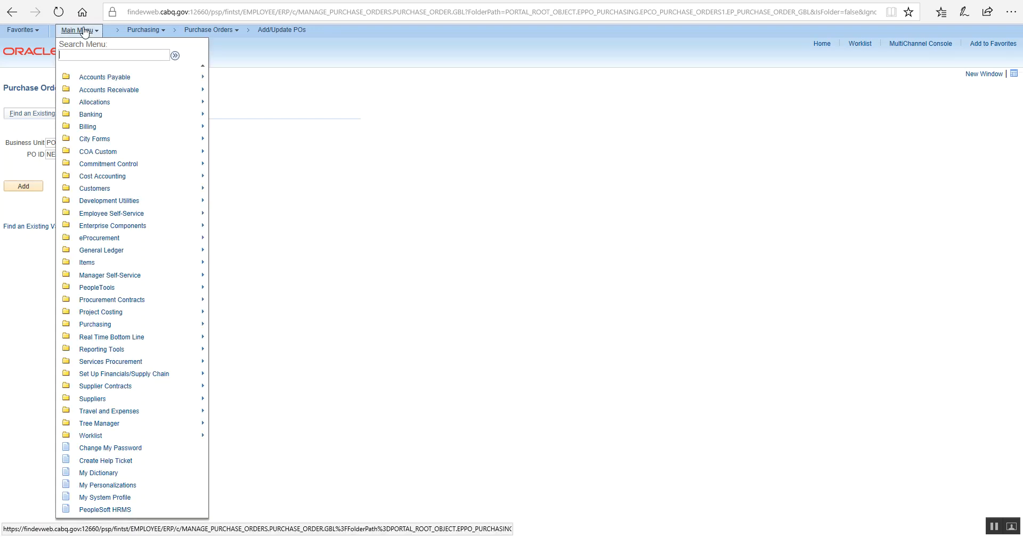
click(89, 327)
click(192, 362)
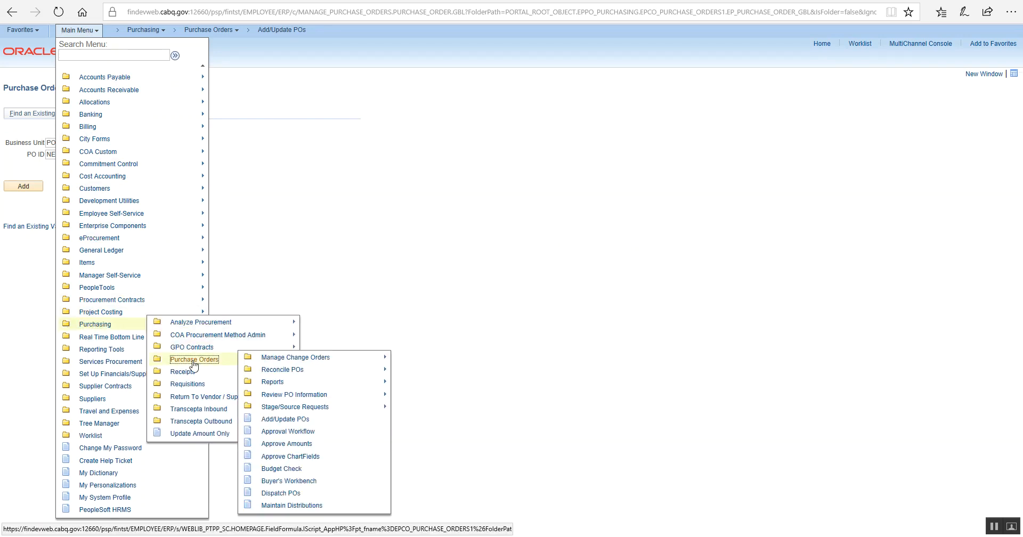
click(272, 421)
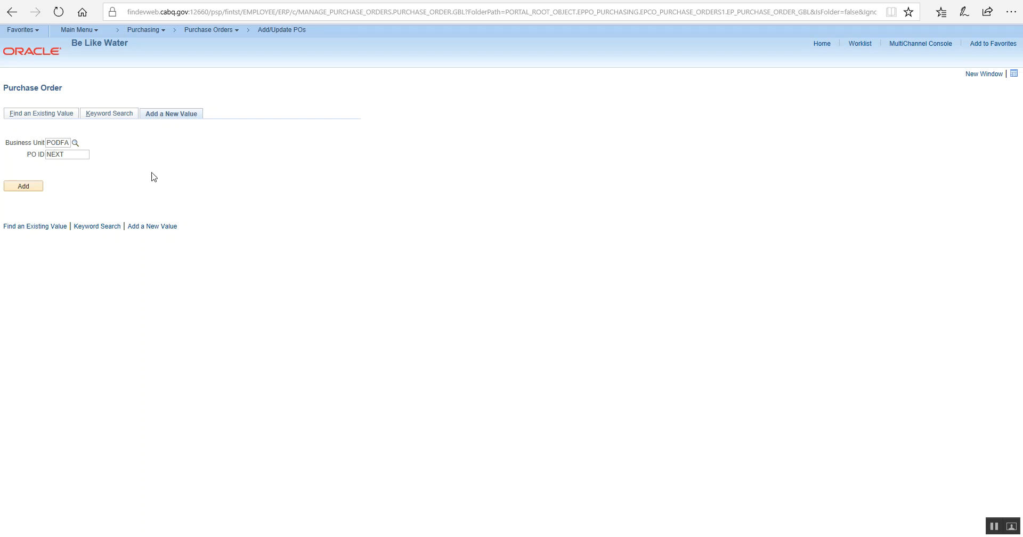
- Find the existing purchase order in business unit PODFA by its PO ID and open it
click(50, 116)
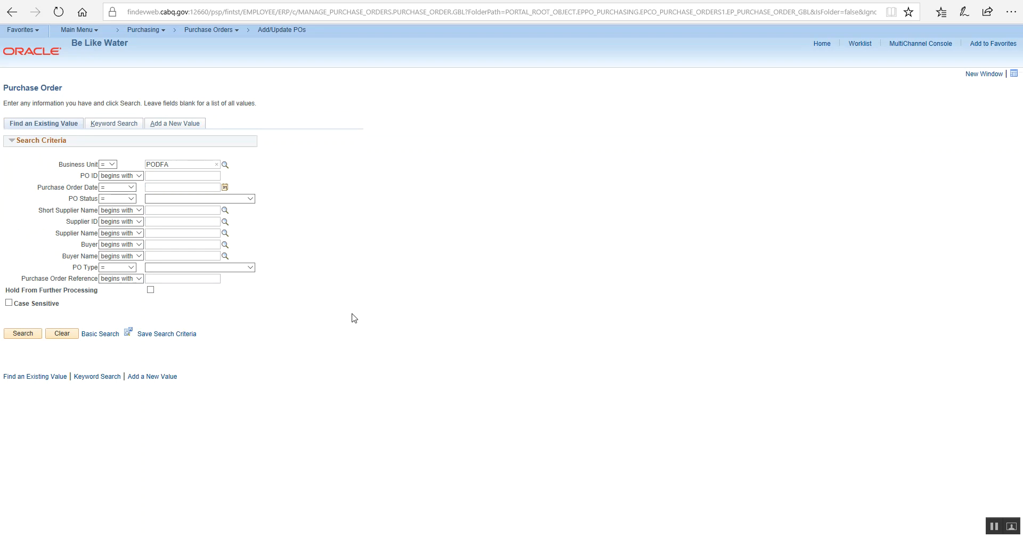
key(Tab)
click(153, 234)
text(DFA0010982)
click(23, 333)
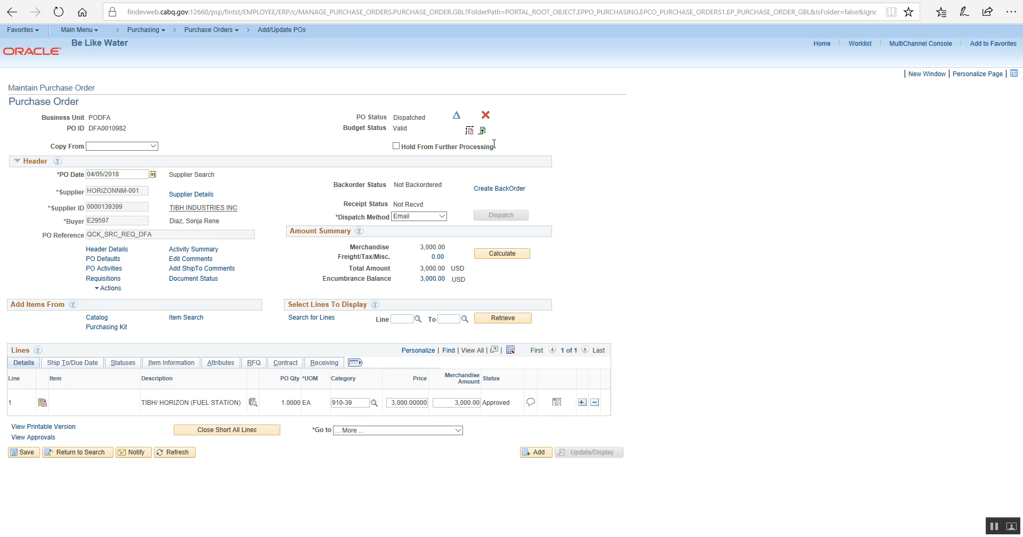
- Start a change order on the purchase order, set line 1's price and merchandise amount to 6000, and save it
click(456, 117)
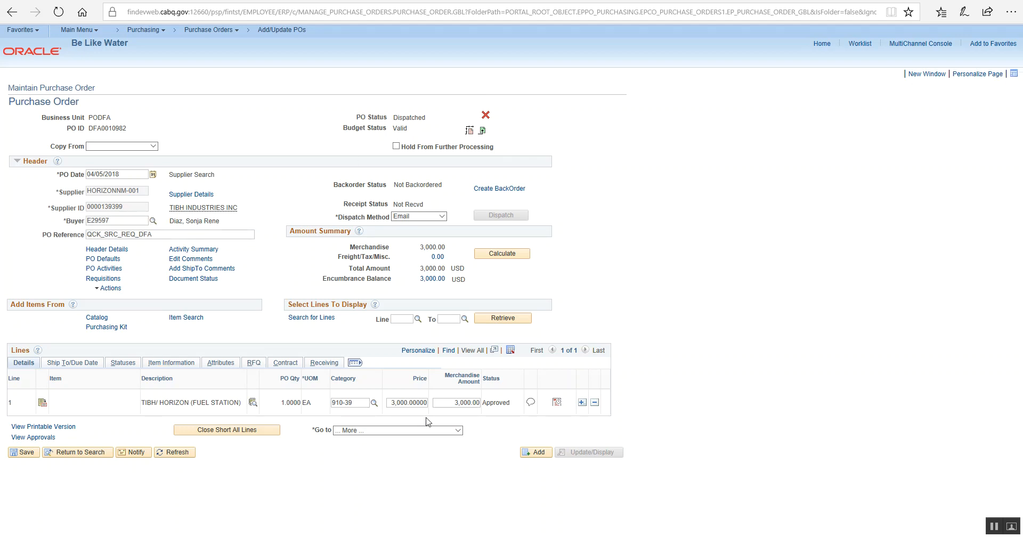
drag(389, 403, 486, 400)
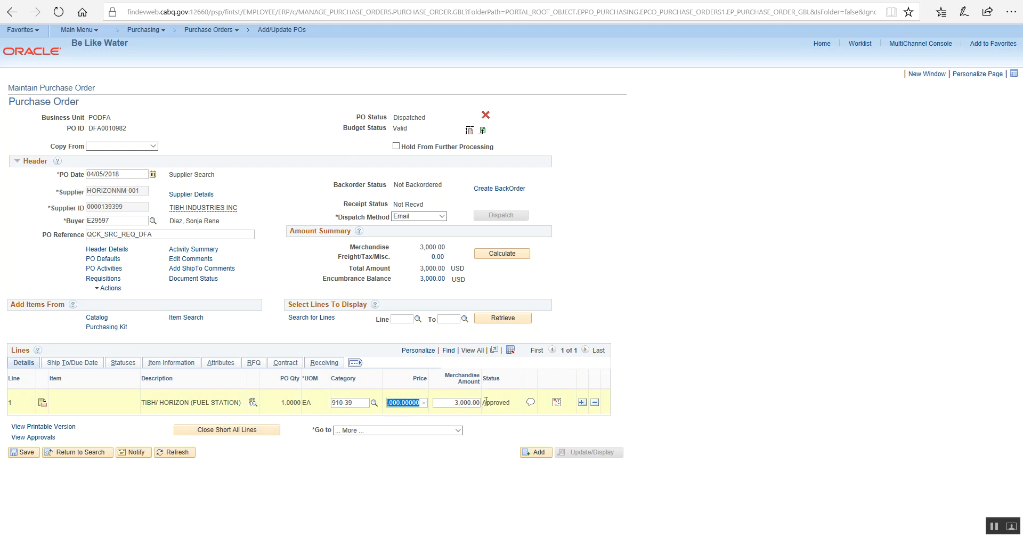
text(60.00)
key(BackSpace)
key(BackSpace)
key(BackSpace)
text(000)
key(Tab)
text(6000)
key(Tab)
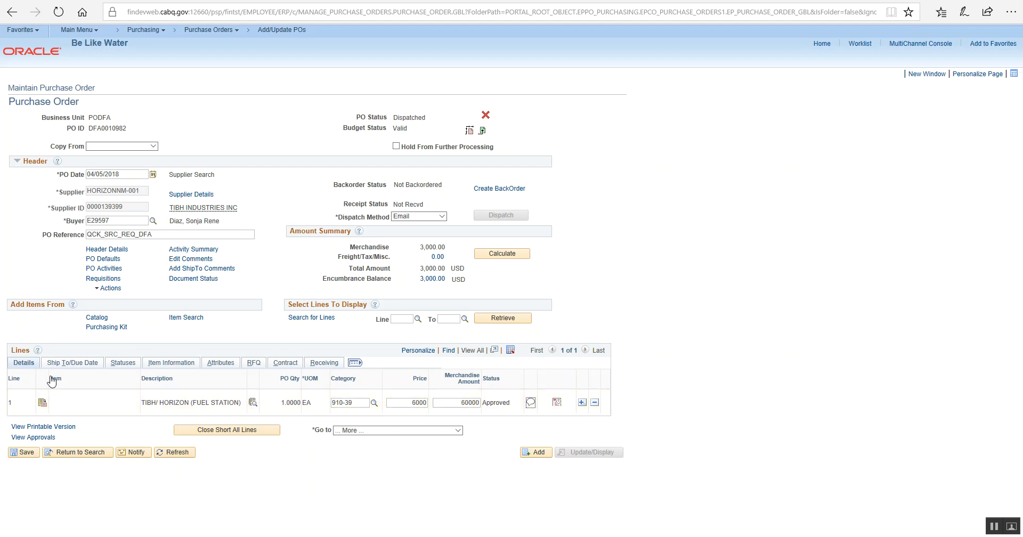
click(28, 453)
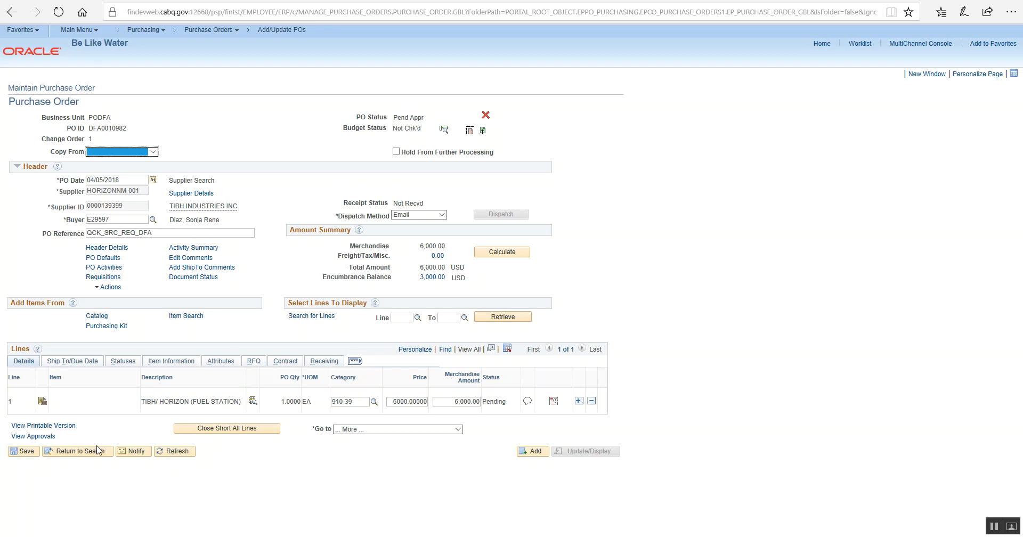
- View the purchase order's approvals and check who the multiple approvers at COA PO Signature Level 2 are
click(47, 437)
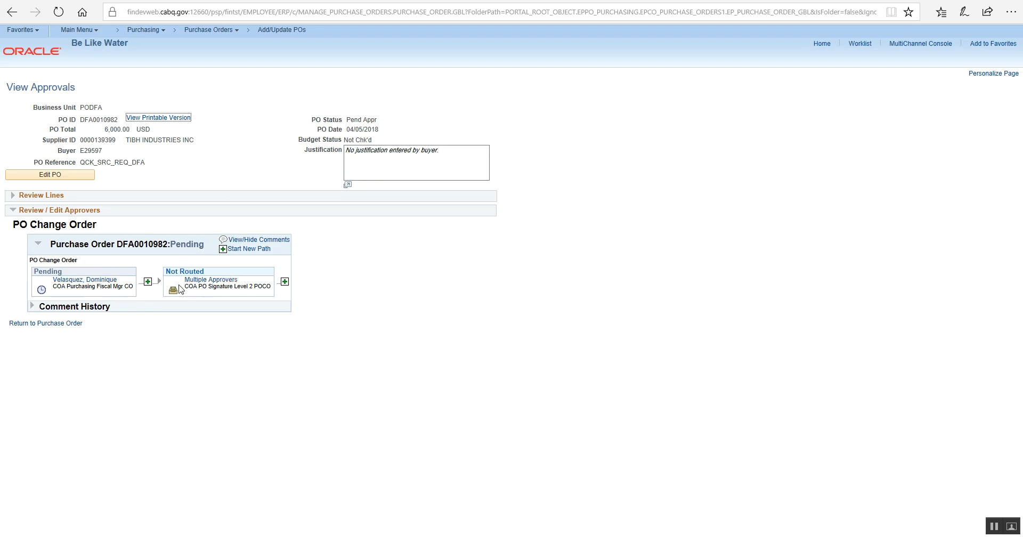
click(234, 280)
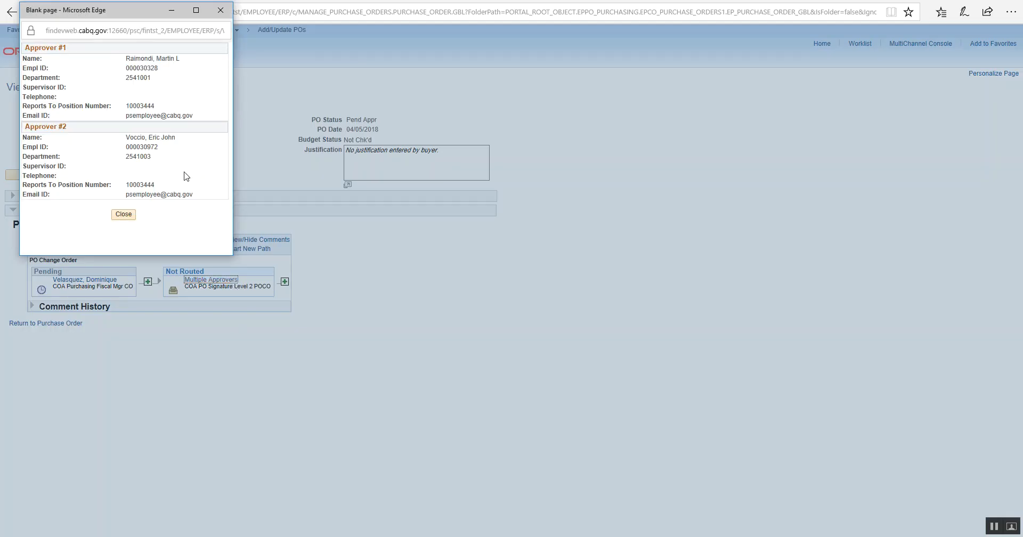
click(125, 216)
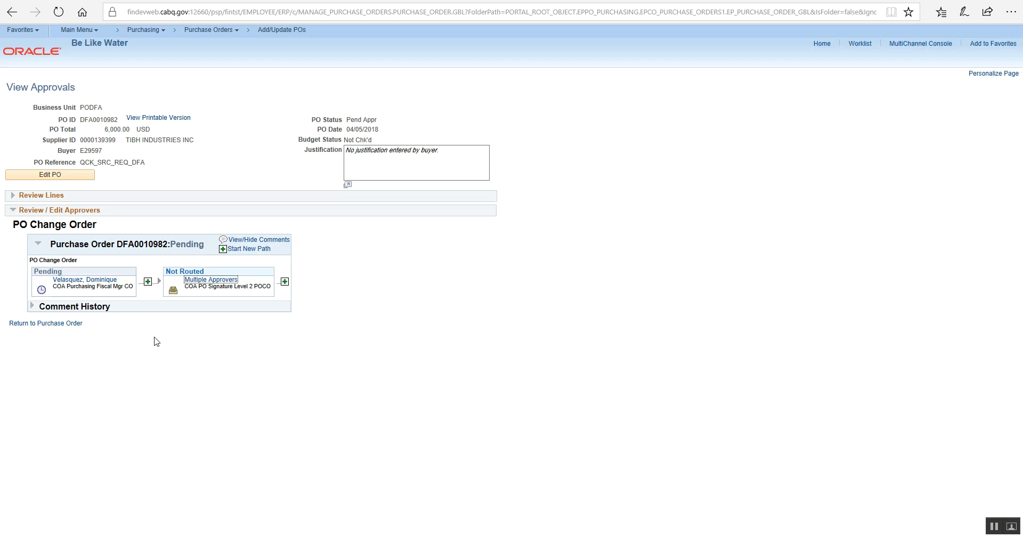
- Start adding an approver after the Signature Level 2 stage, searching by last name and choosing the person's user ID
click(285, 283)
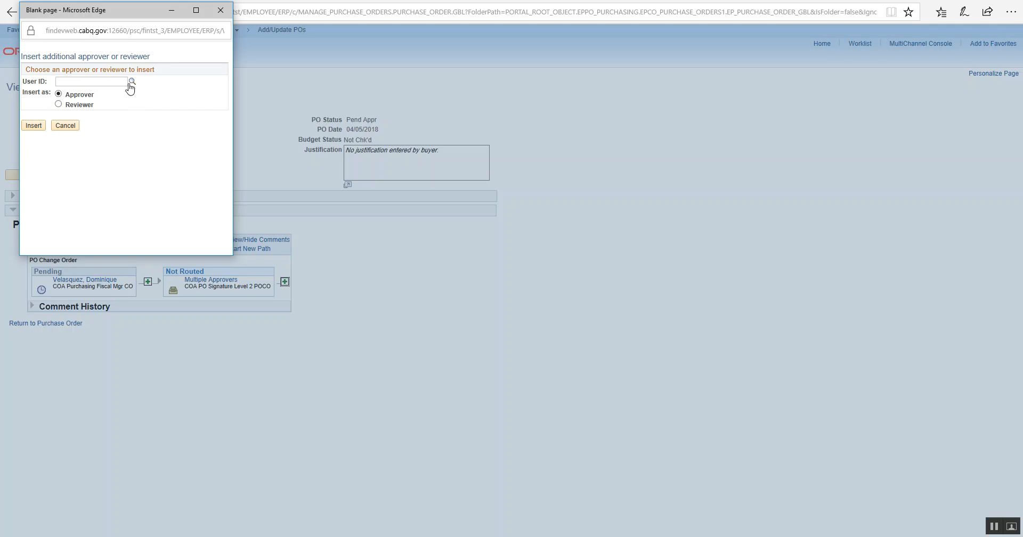
click(132, 82)
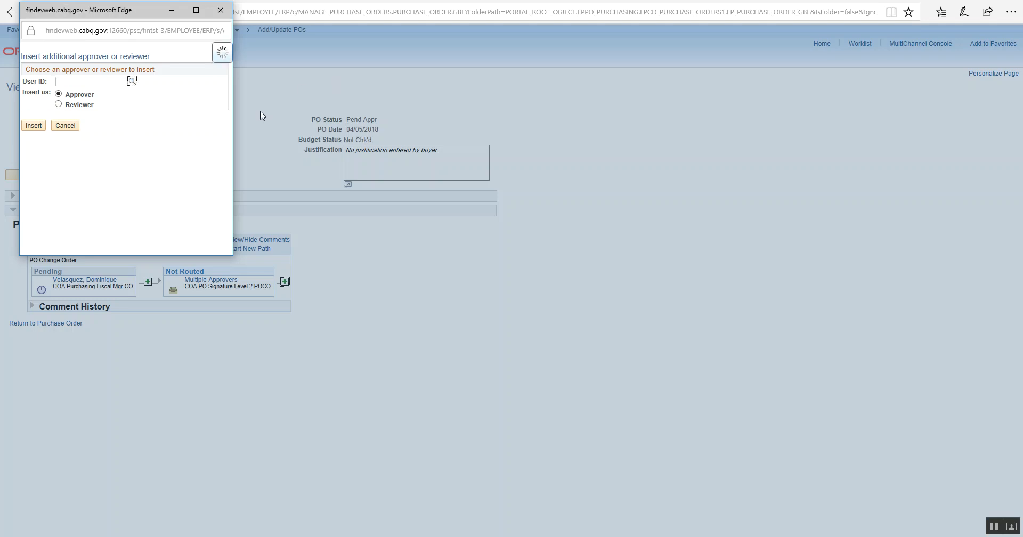
click(135, 65)
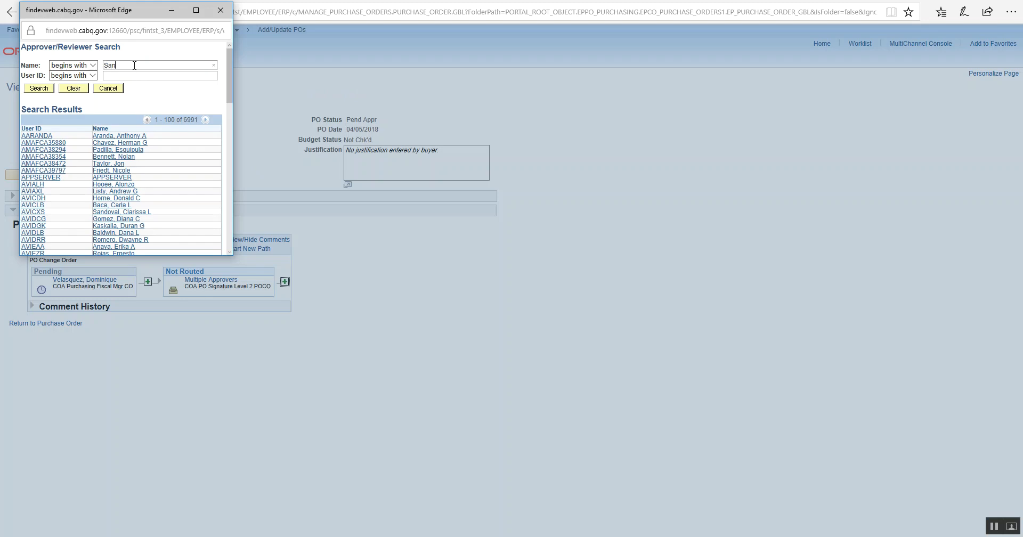
click(39, 88)
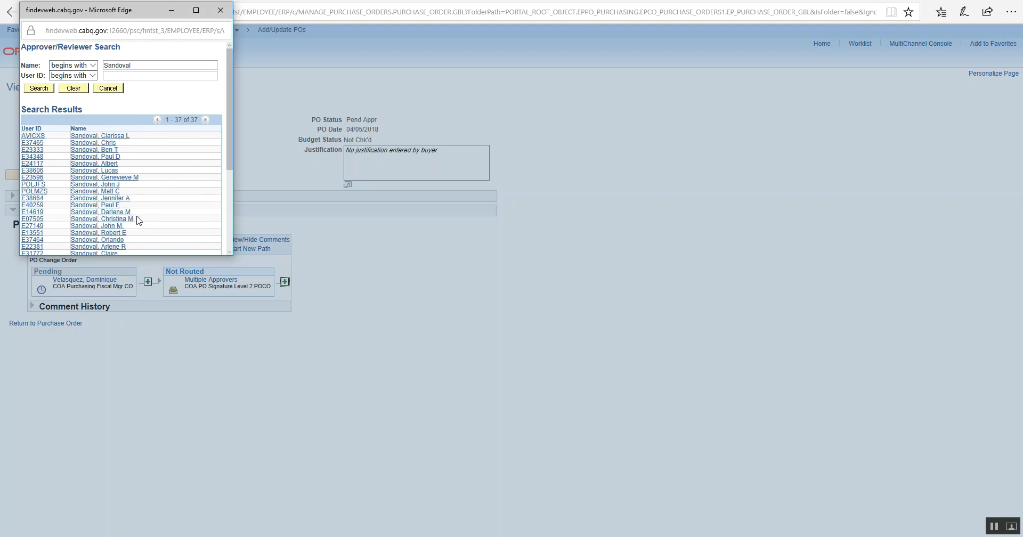
scroll(140, 221, down, 1)
scroll(164, 208, down, 1)
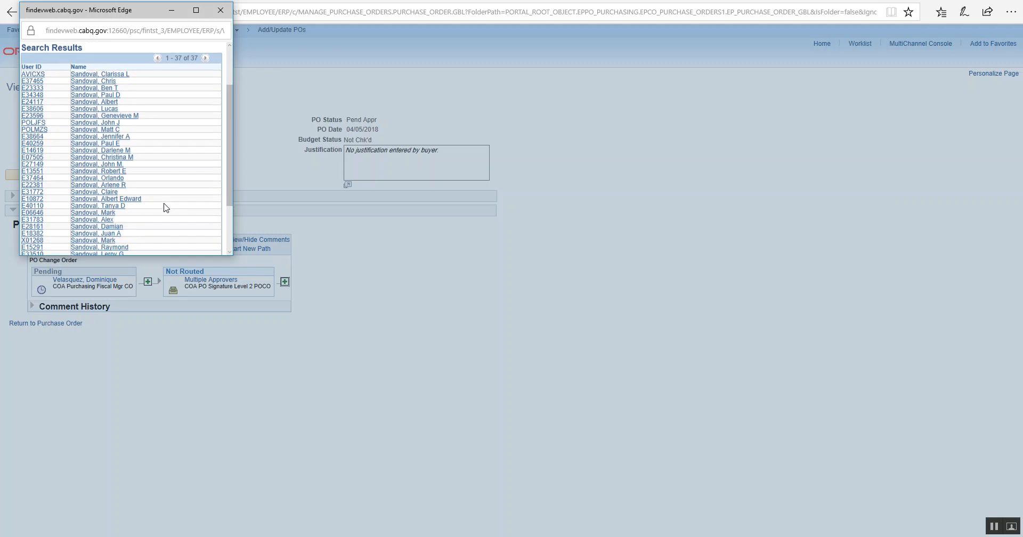
click(117, 72)
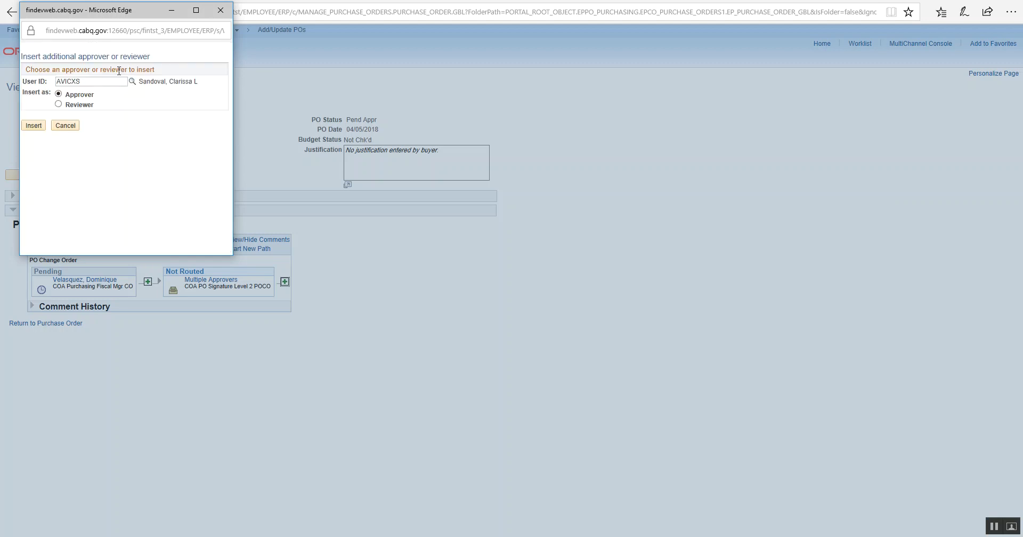
- Insert the chosen person as an Approver, apply the approval changes and return to the purchase order
click(34, 127)
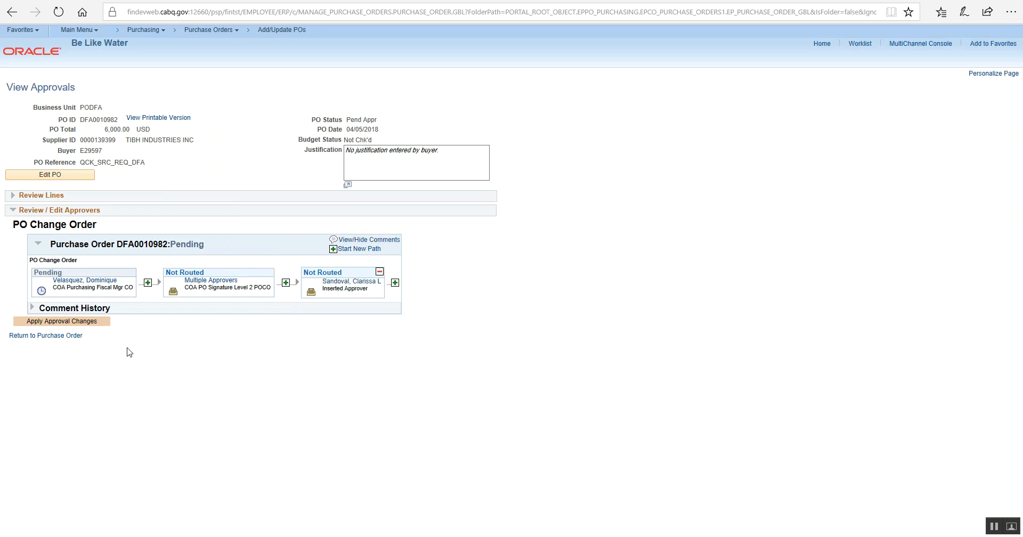
click(54, 323)
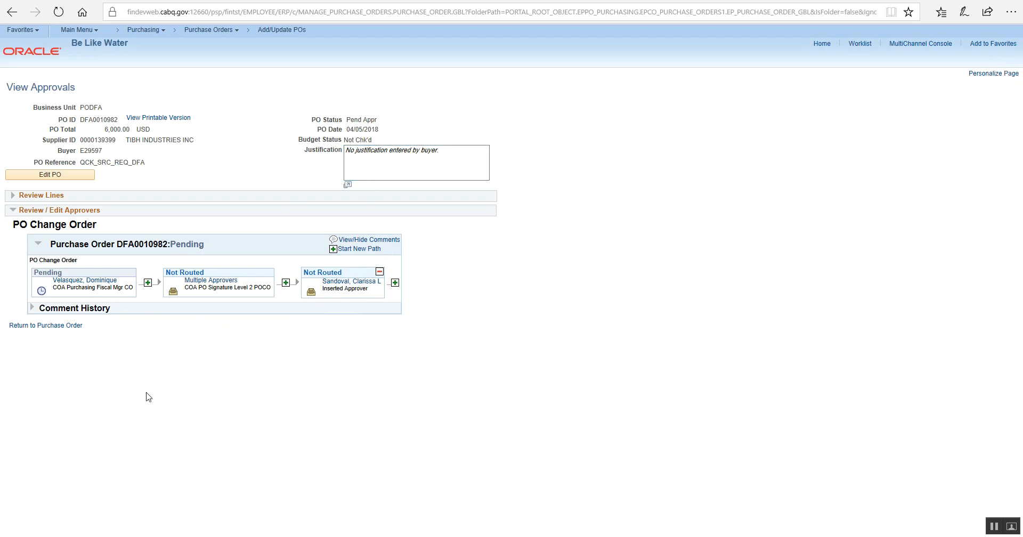
click(61, 327)
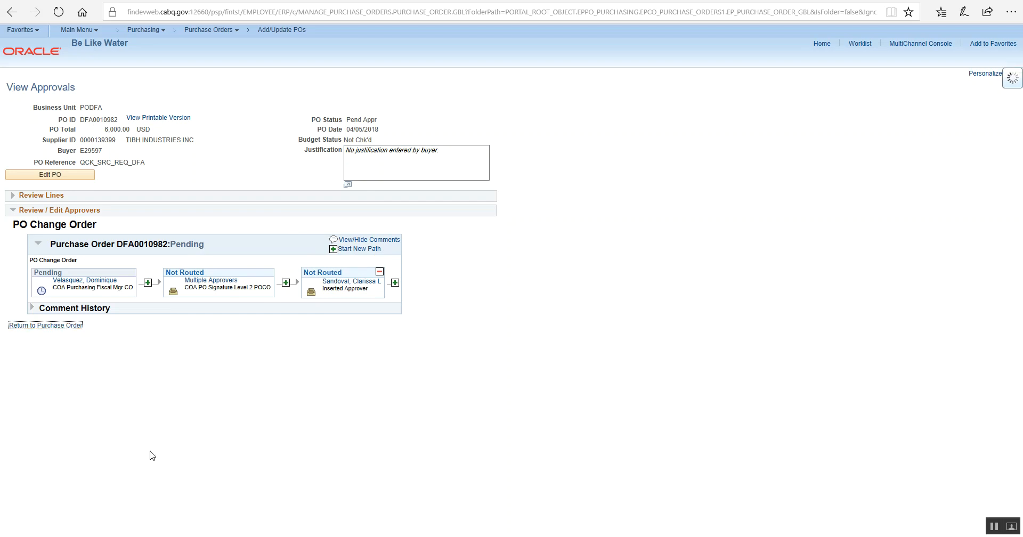